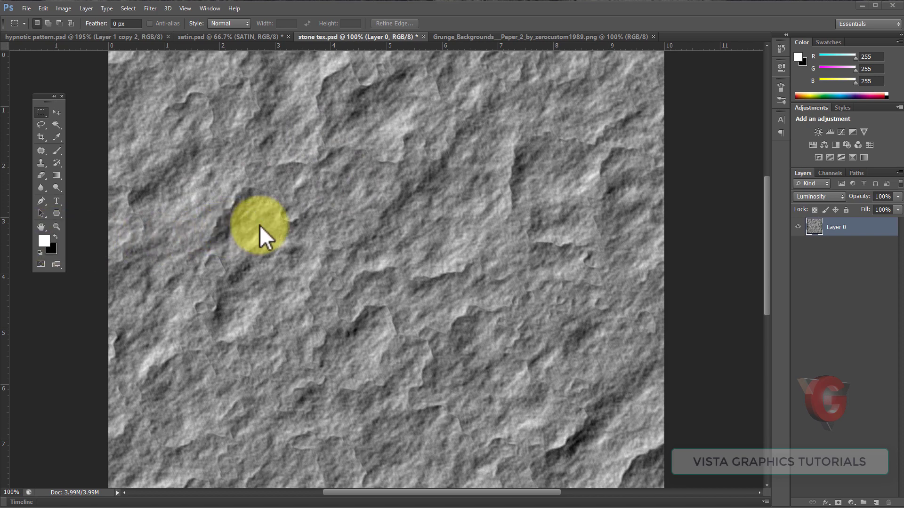
Zoom out to 66.67% so the whole stone tex.psd texture fits in the window
click(383, 218)
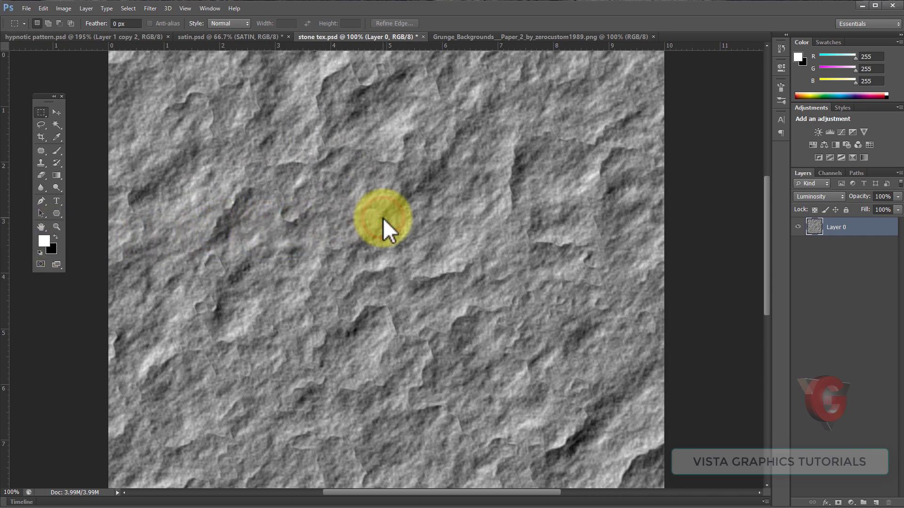
key(ctrl+minus)
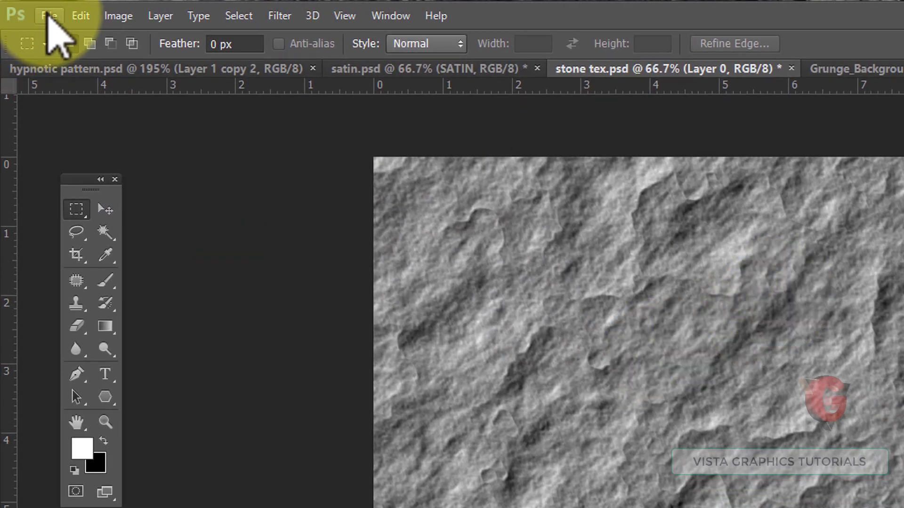
Start a new document and switch its size units to inches
click(48, 14)
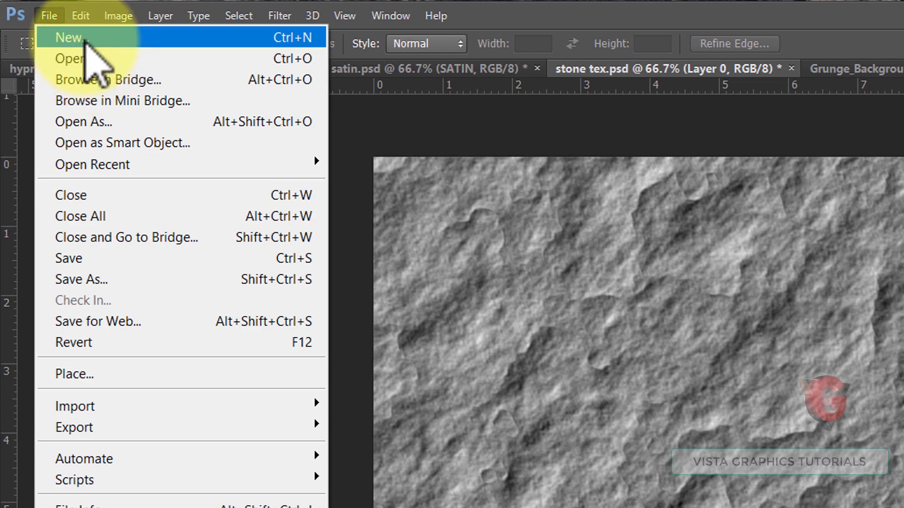
click(85, 40)
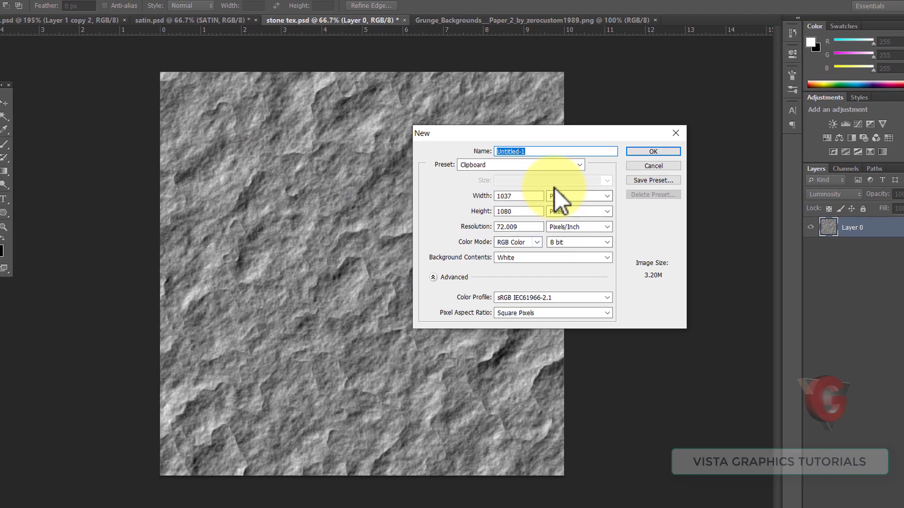
click(558, 196)
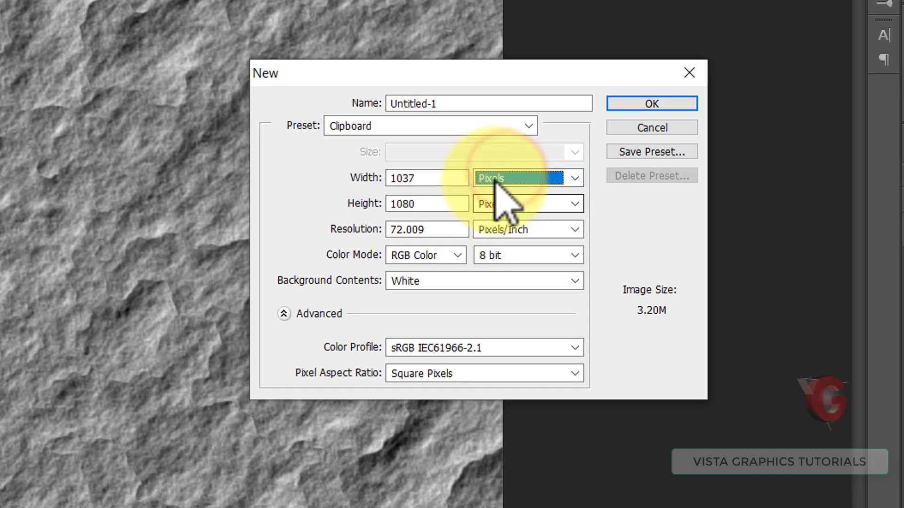
click(493, 178)
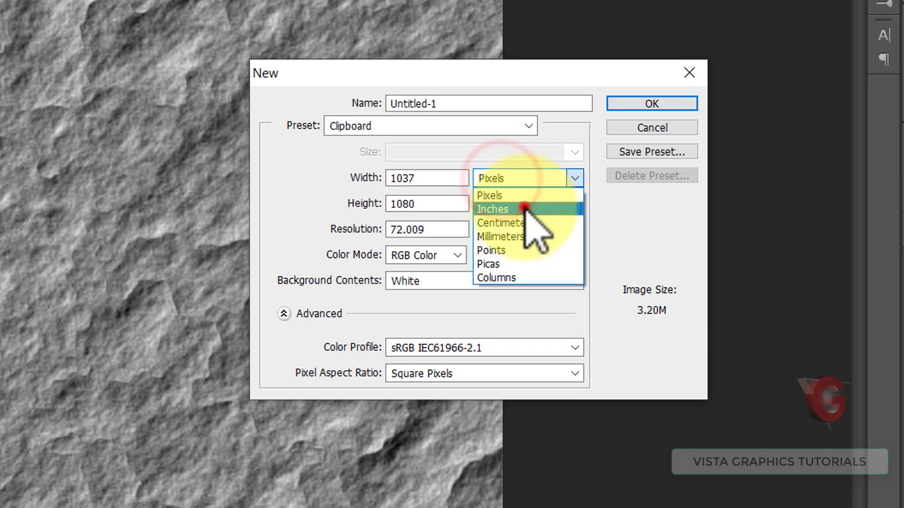
click(523, 204)
Set width and height to 7 inches and resolution to 300 ppi, then create the document
click(433, 180)
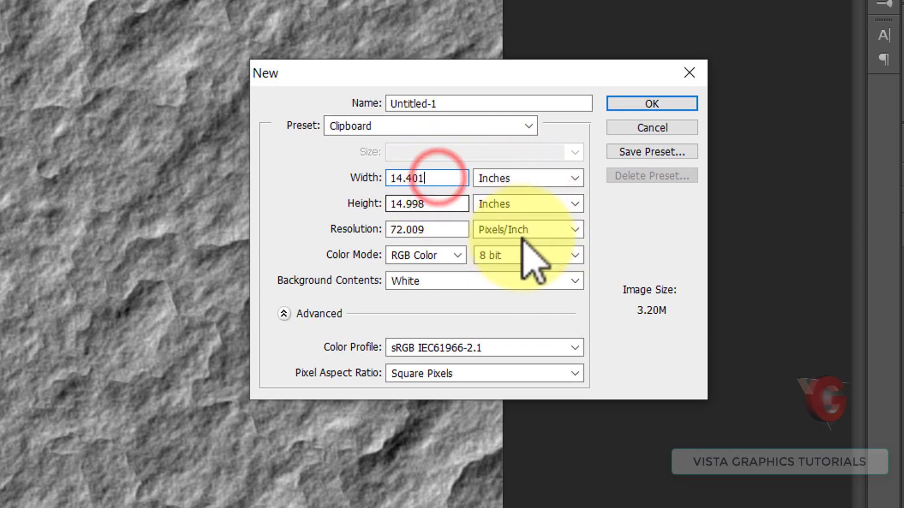
double_click(443, 181)
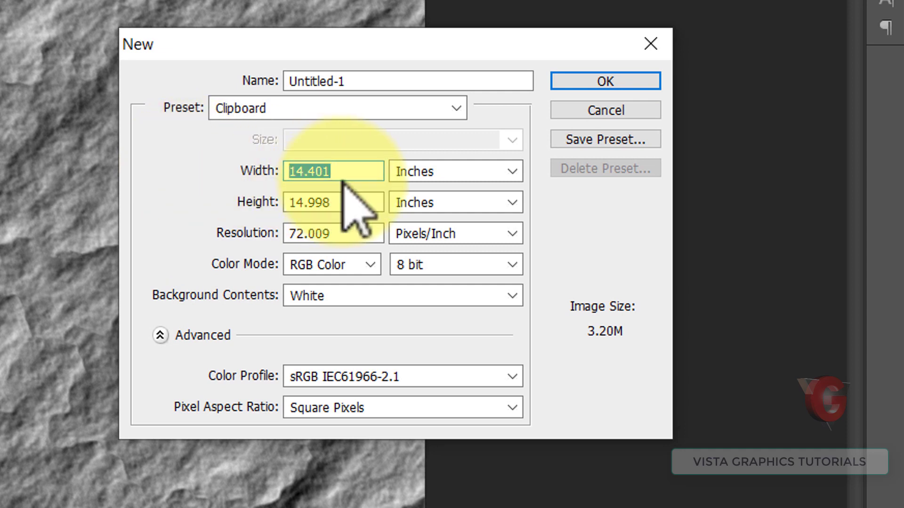
text(7)
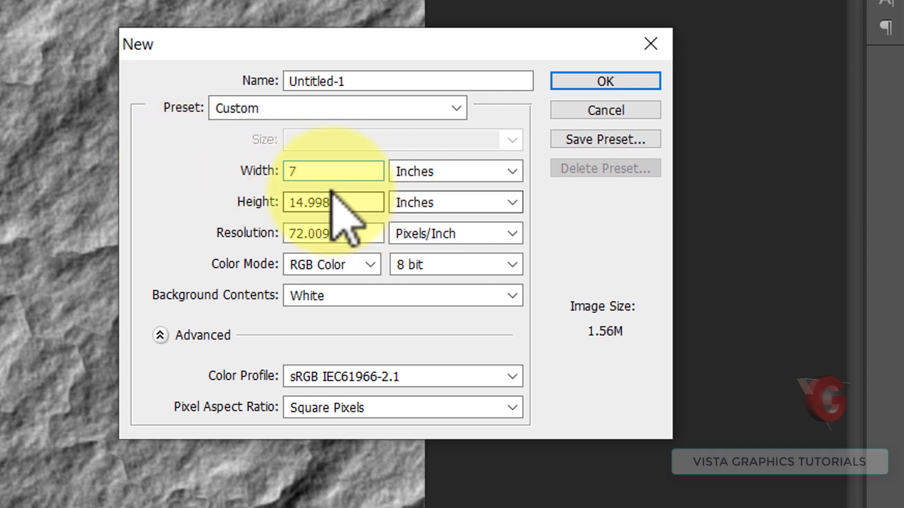
drag(254, 204, 247, 204)
text(7)
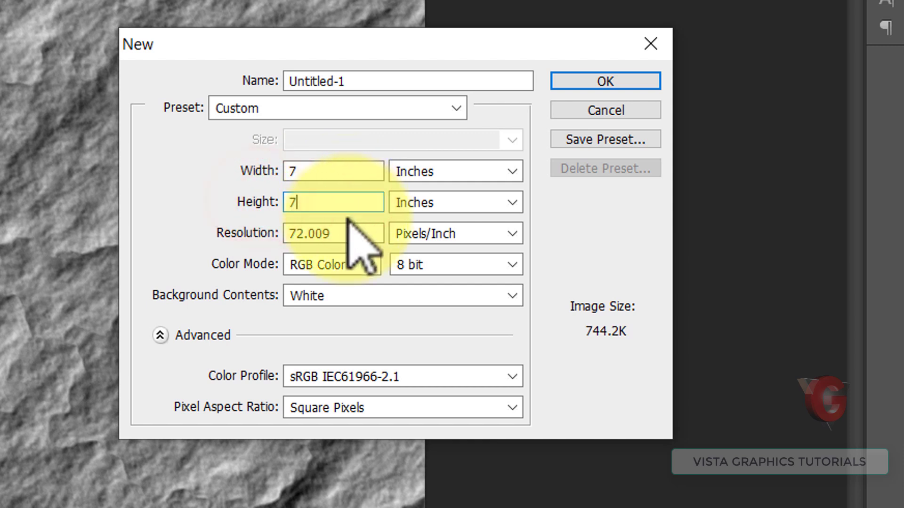
click(372, 233)
drag(283, 236, 313, 243)
text(3)
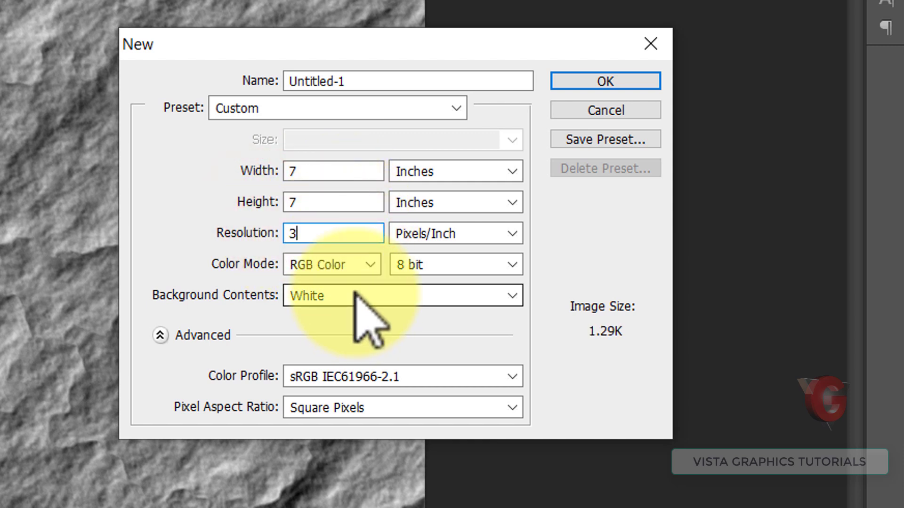
text(00)
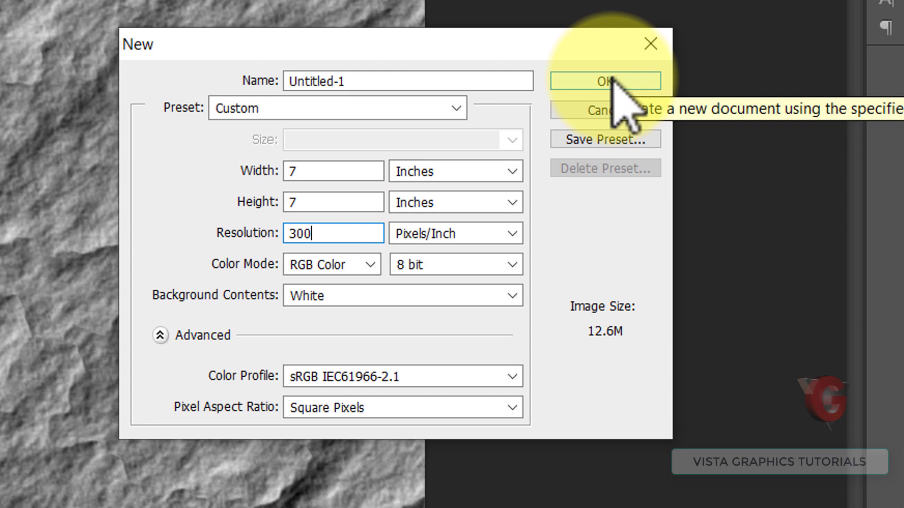
click(612, 79)
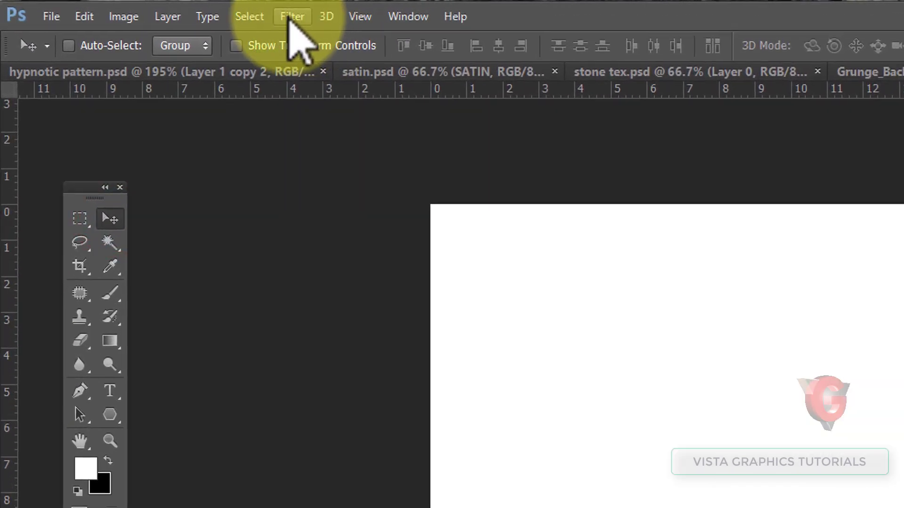
Render Clouds, then Difference Clouds, across the blank canvas
click(291, 17)
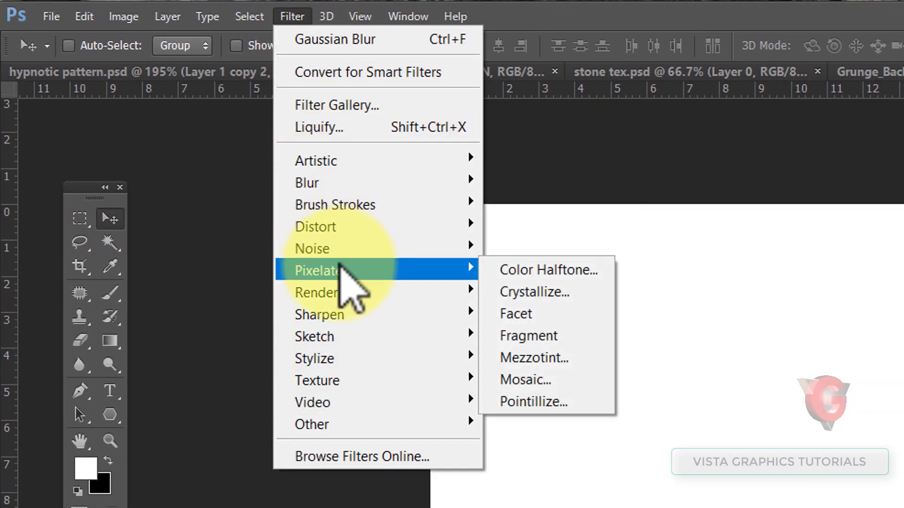
mouse_move(316, 292)
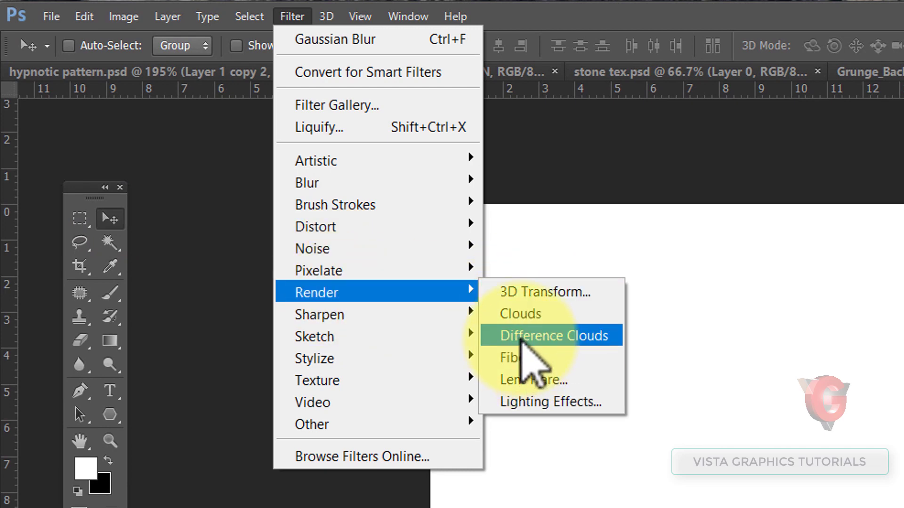
click(519, 315)
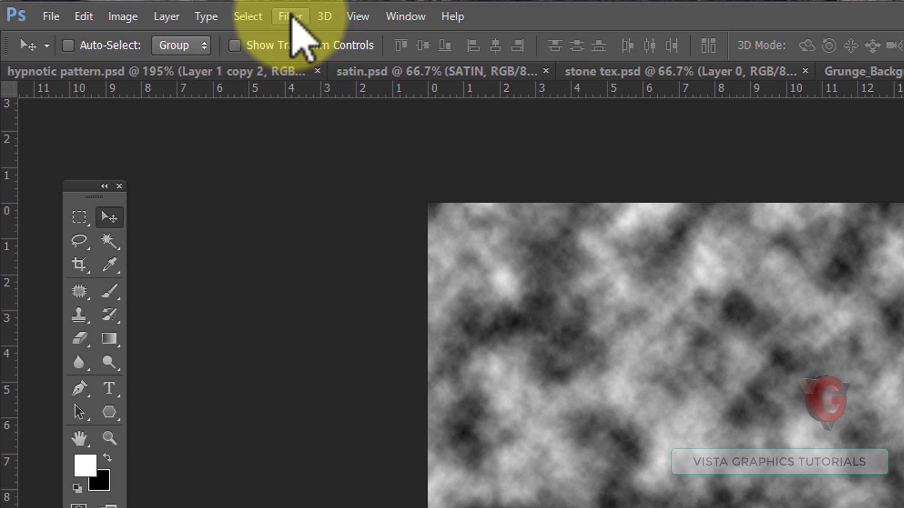
click(291, 14)
mouse_move(314, 290)
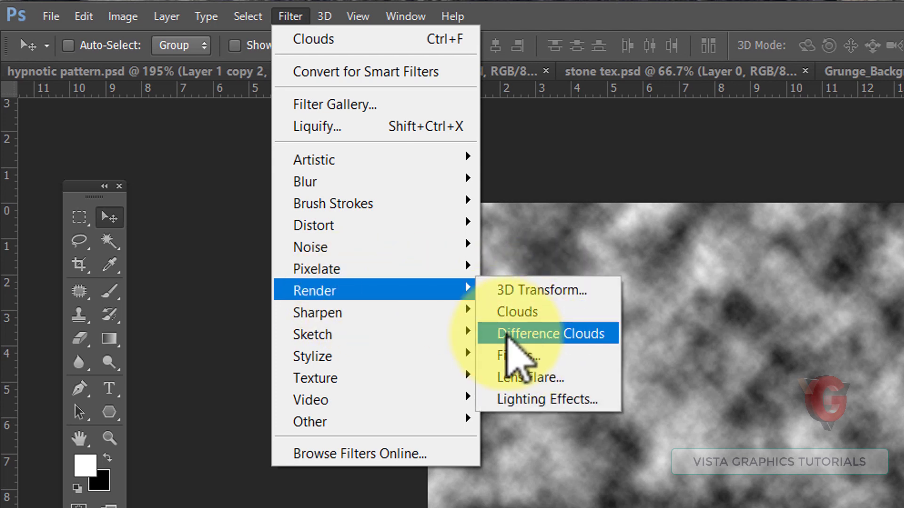
click(492, 334)
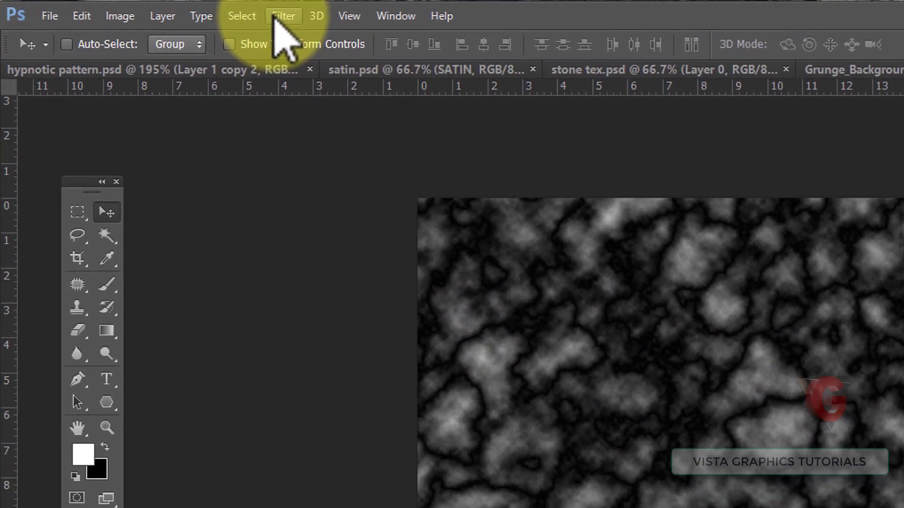
click(278, 17)
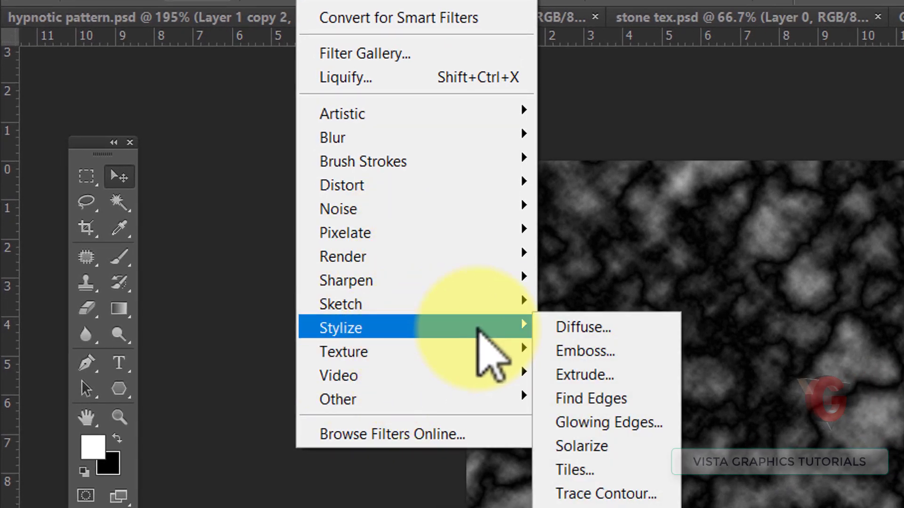
mouse_move(340, 328)
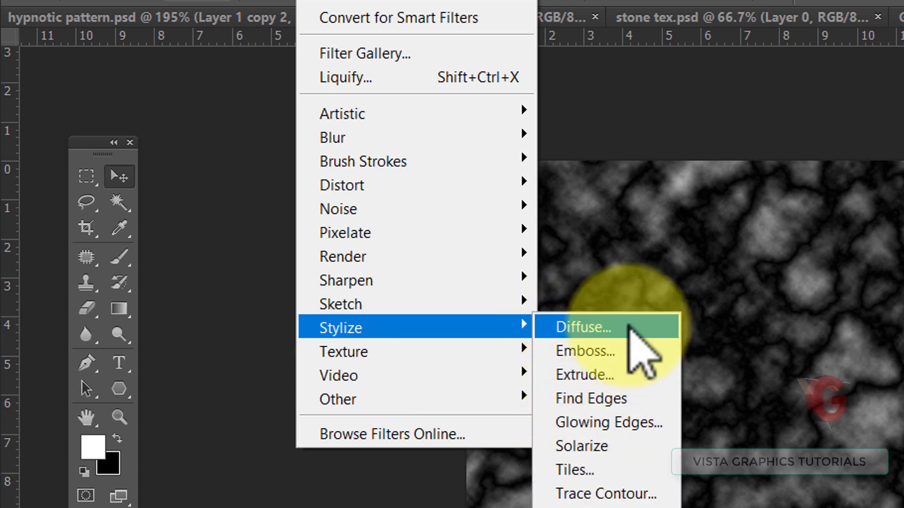
Open the Emboss filter and arrange its dialog and preview over the texture
click(595, 352)
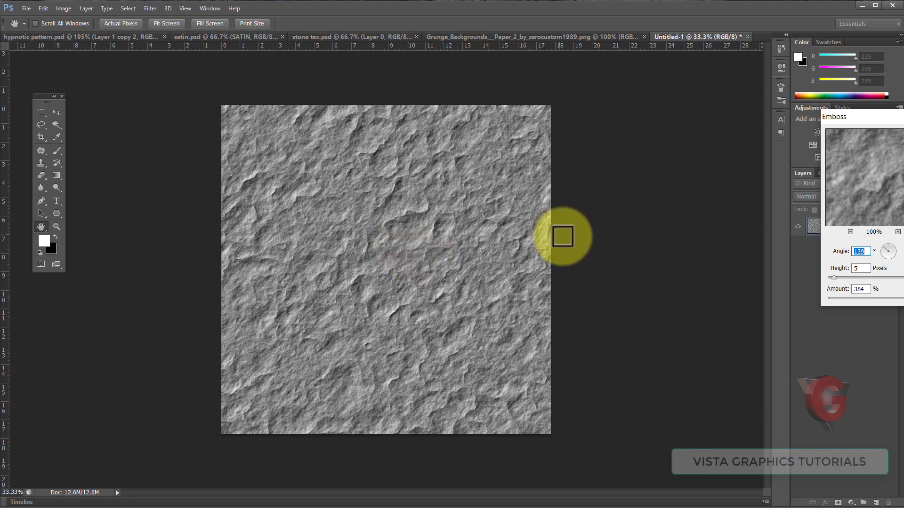
drag(772, 135, 656, 147)
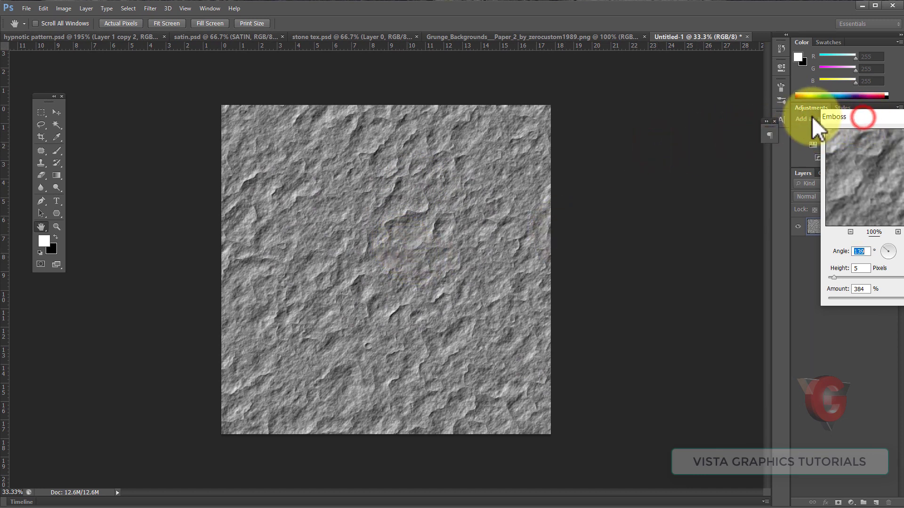
drag(892, 115, 678, 124)
click(722, 124)
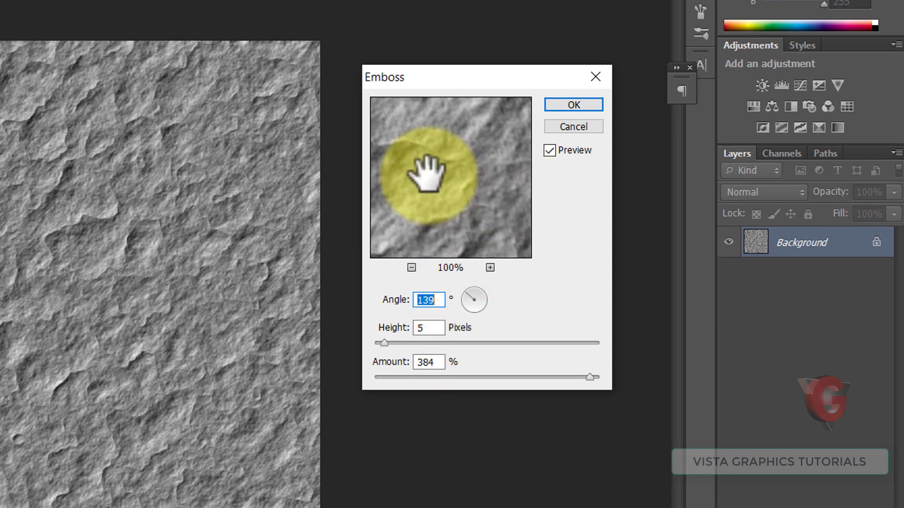
click(597, 182)
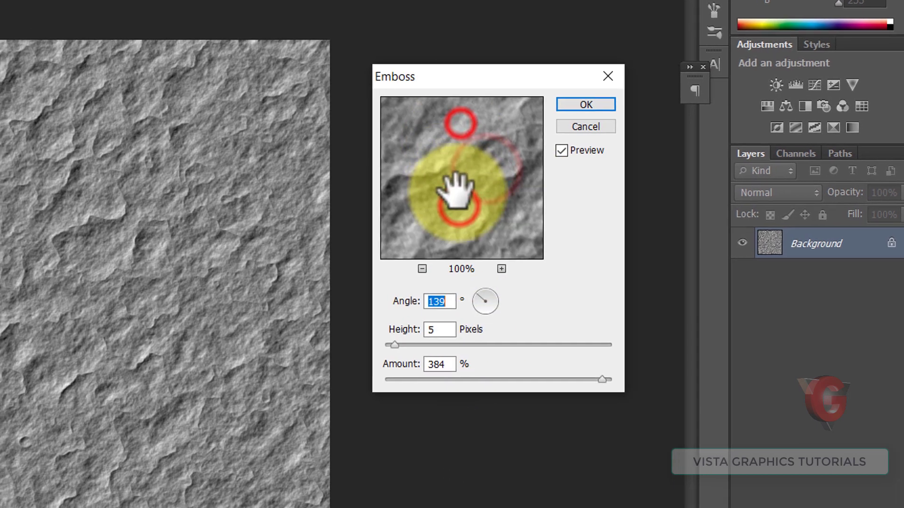
drag(449, 171, 534, 188)
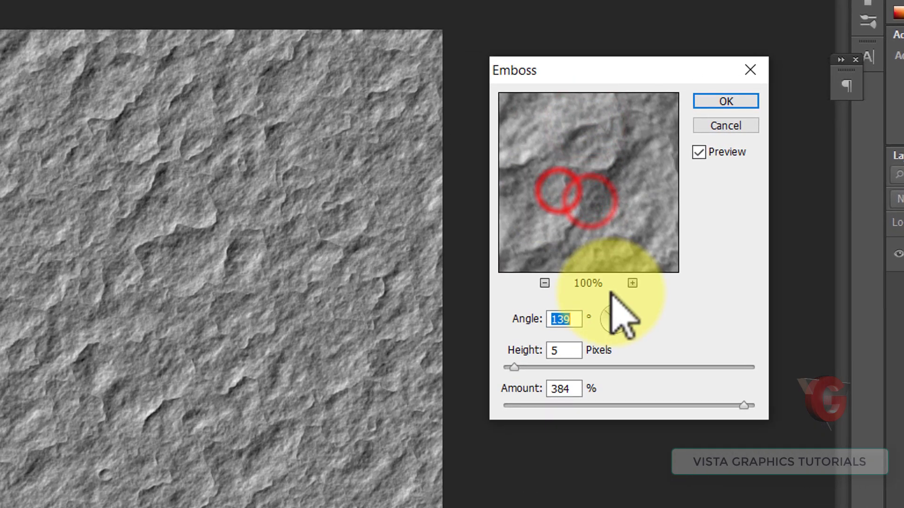
Apply Emboss at 139° angle, 7 pixels height and 339% amount
mouse_move(491, 363)
mouse_down()
mouse_move(718, 370)
mouse_move(513, 367)
mouse_up()
click(520, 367)
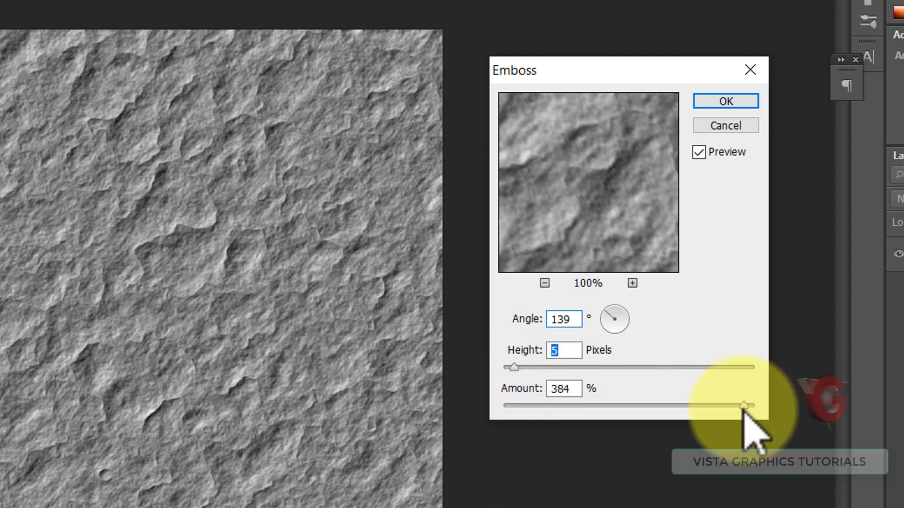
drag(743, 405, 513, 406)
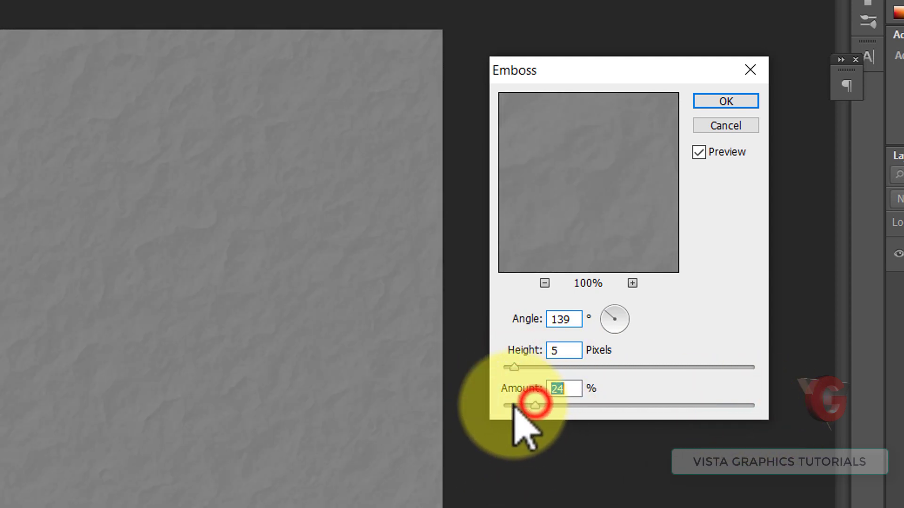
drag(620, 405, 745, 405)
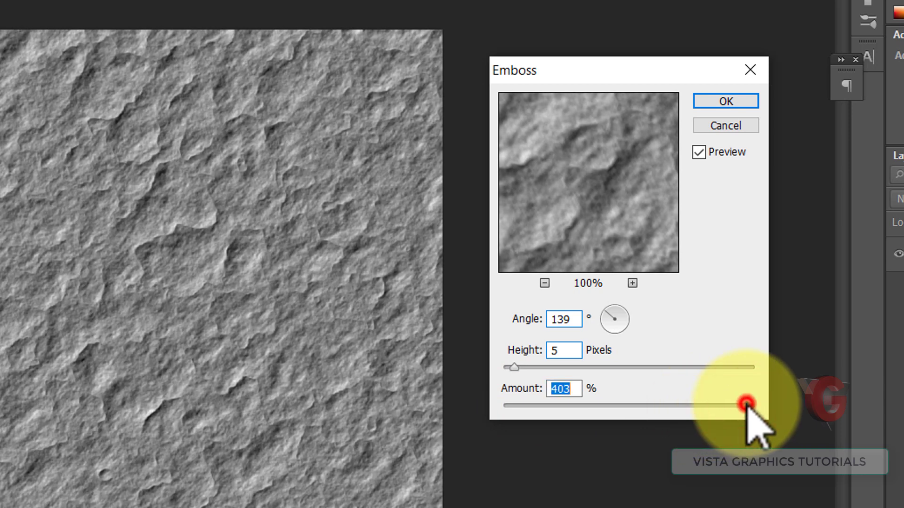
drag(748, 406, 737, 406)
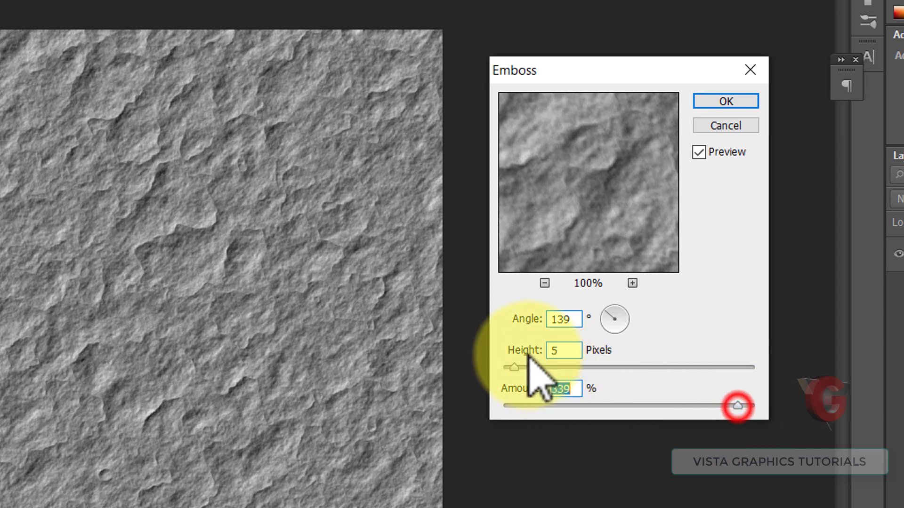
drag(527, 368, 523, 368)
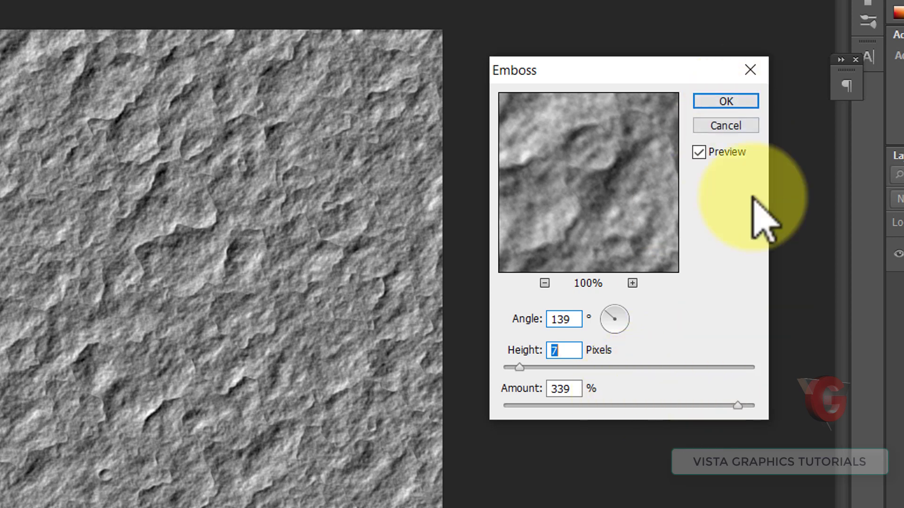
click(738, 104)
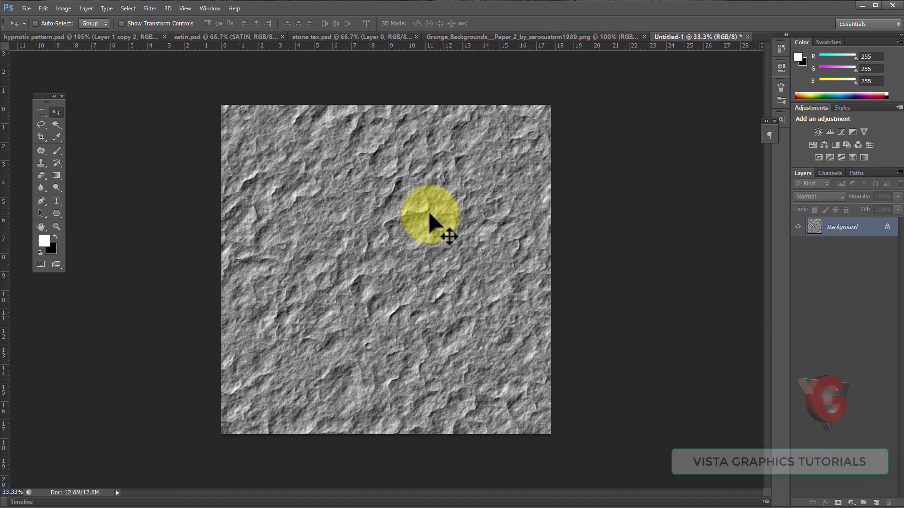
Convert the embossed Background into Layer 0 and open its Blending Options style settings
key(ctrl+plus)
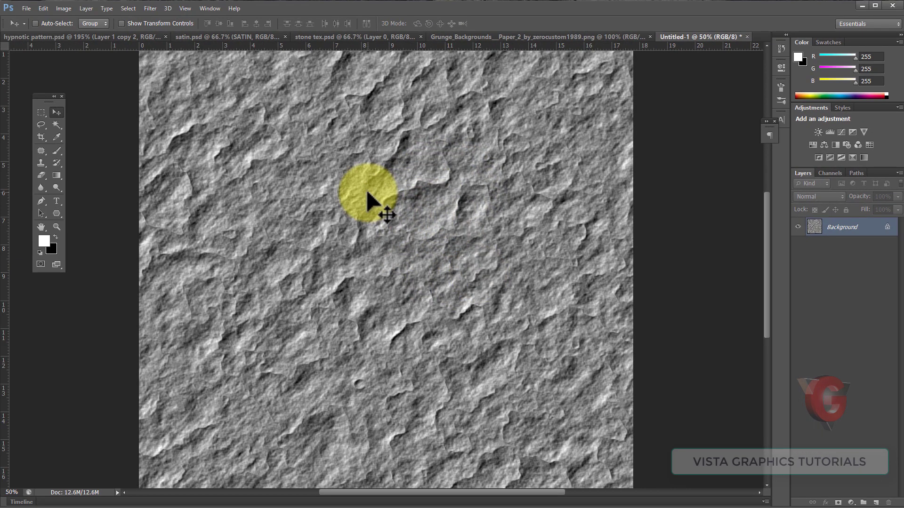
double_click(865, 227)
double_click(865, 227)
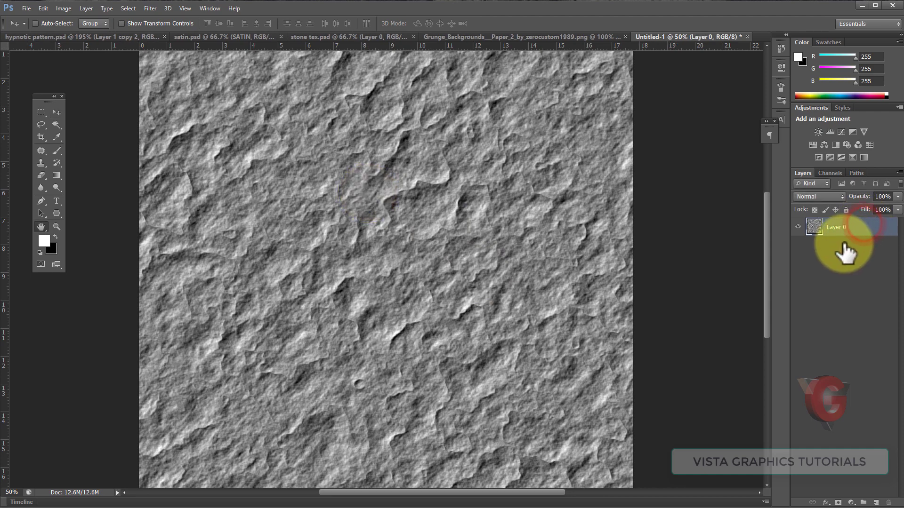
drag(772, 21, 544, 49)
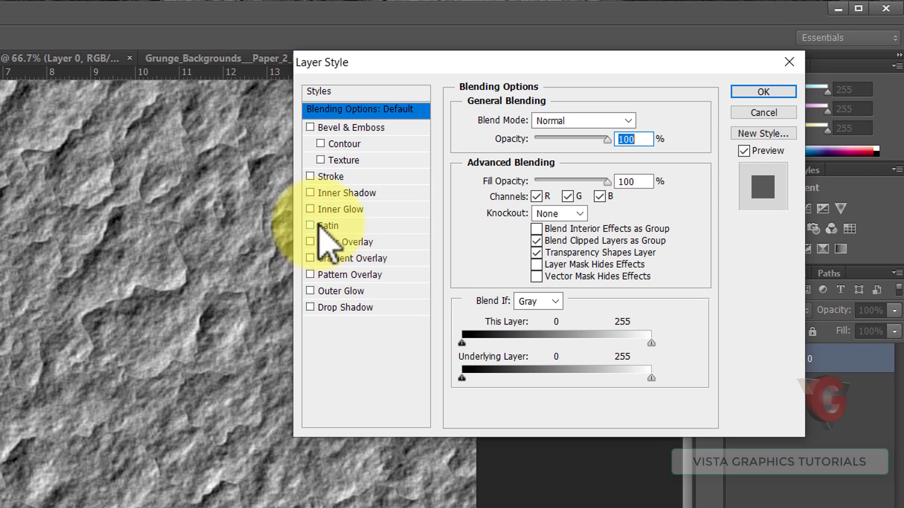
Enable a Color Overlay effect on Layer 0 and lower its opacity
click(331, 242)
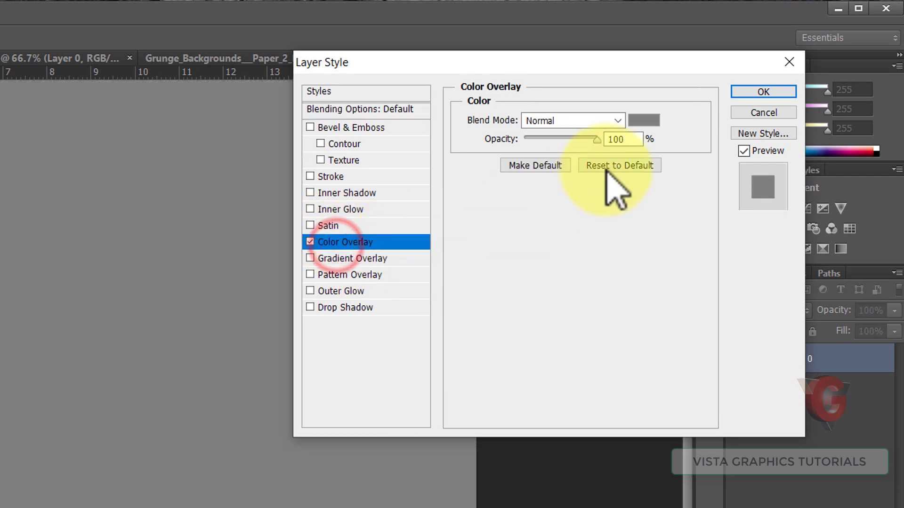
click(619, 130)
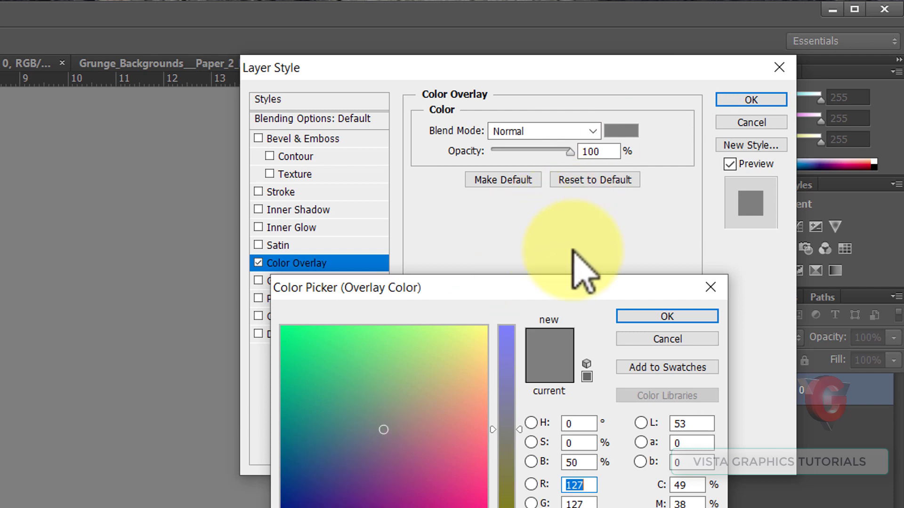
click(668, 338)
drag(560, 152, 512, 146)
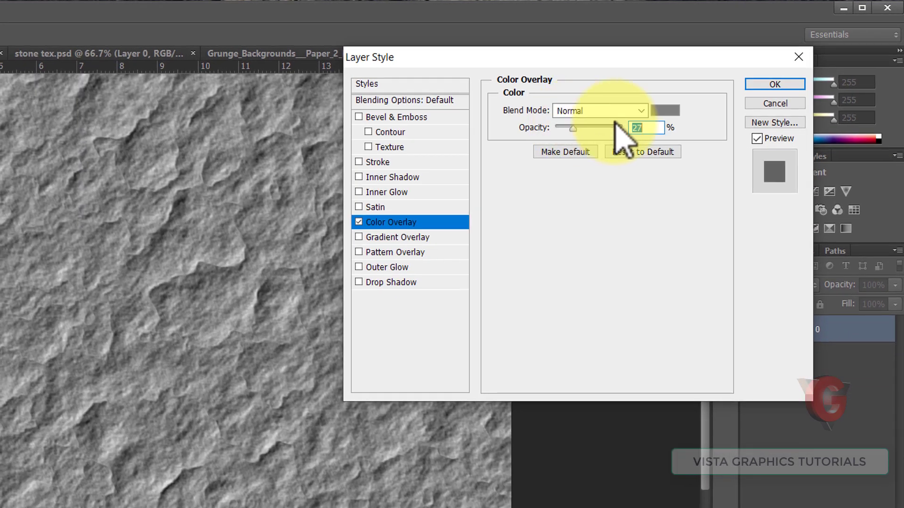
Make the overlay blue 25347f at 14% opacity and apply the style
click(666, 111)
click(451, 333)
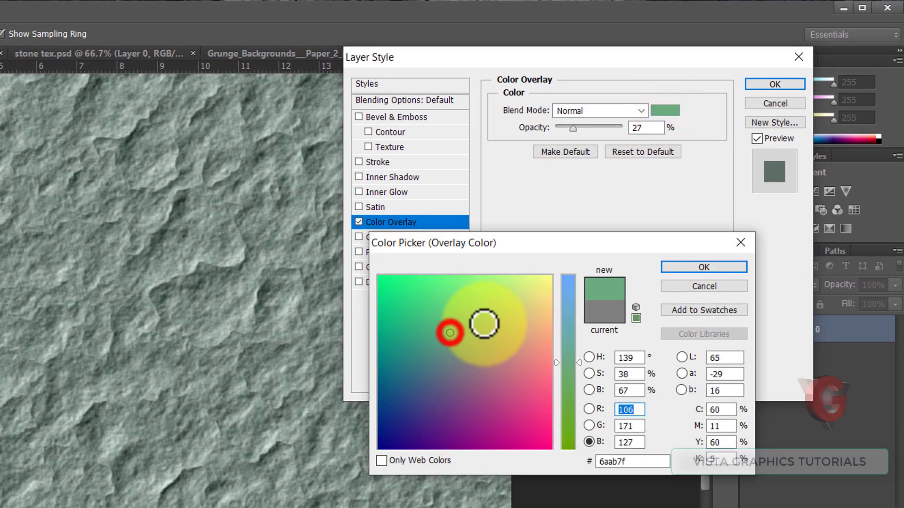
drag(485, 317, 512, 373)
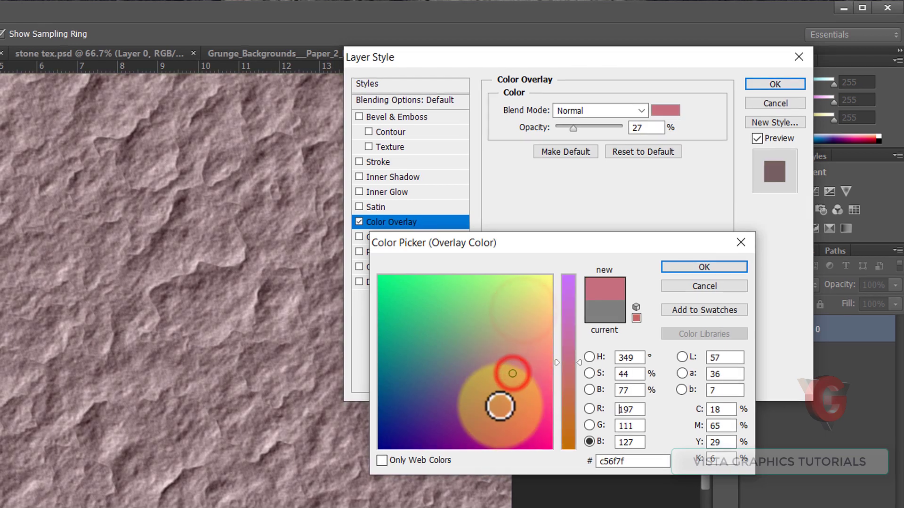
click(485, 408)
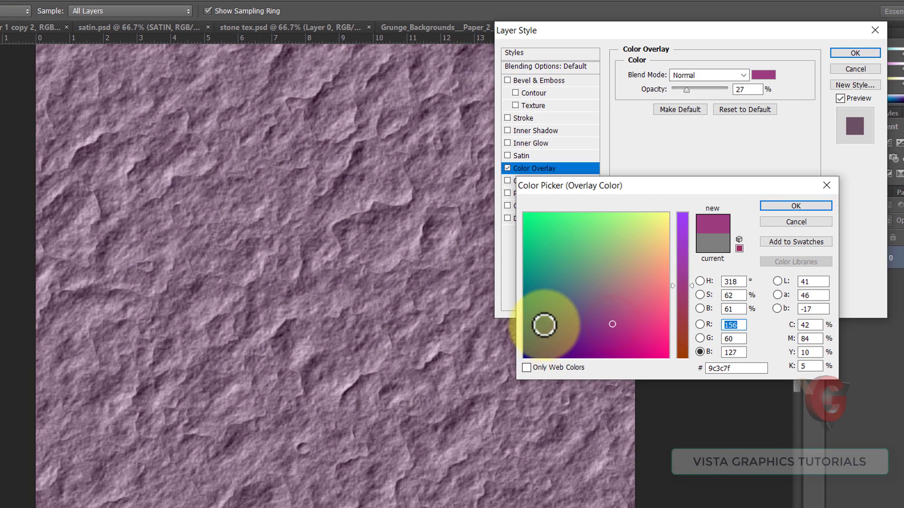
click(544, 328)
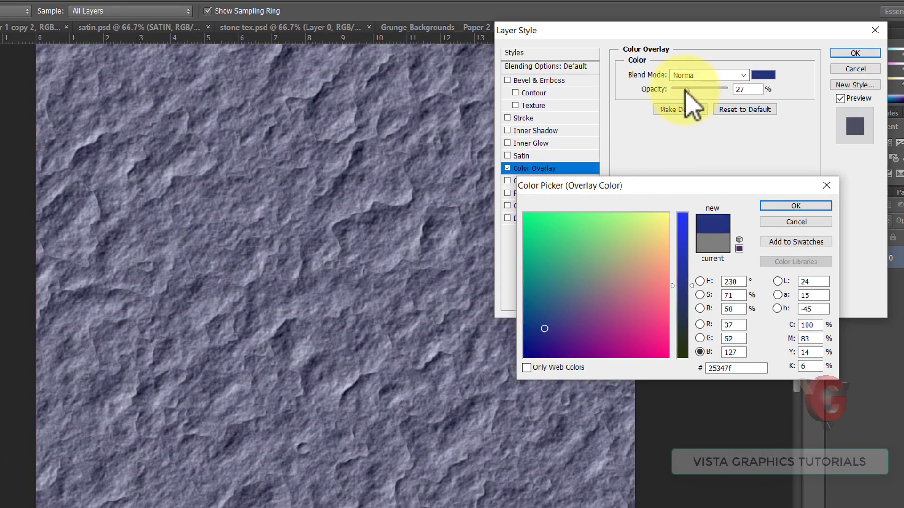
click(783, 206)
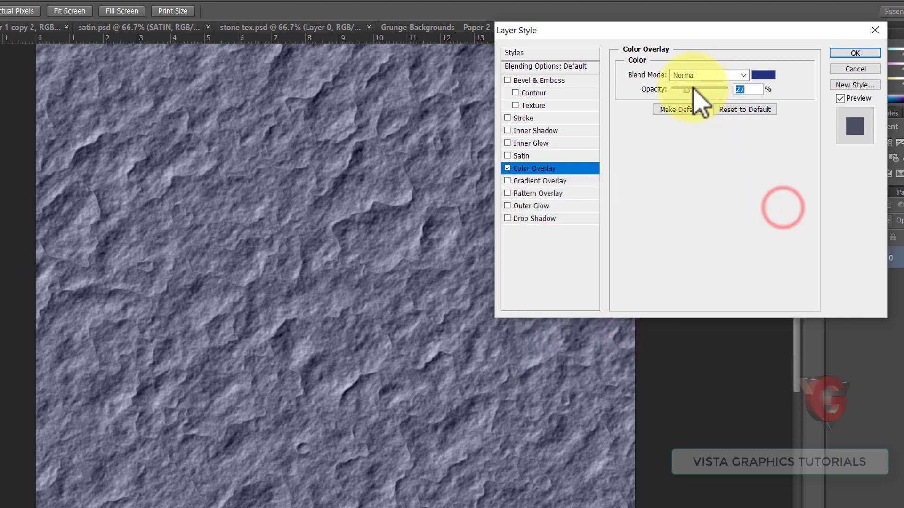
drag(683, 91, 679, 91)
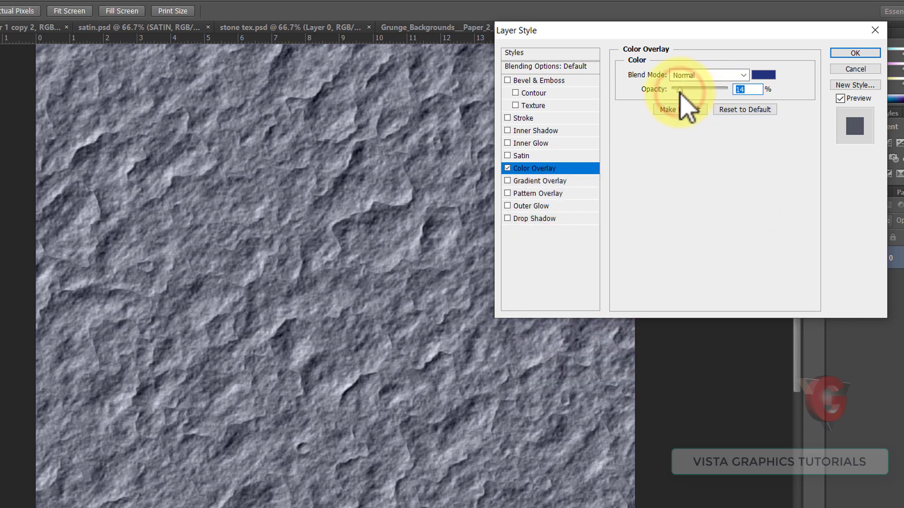
click(855, 53)
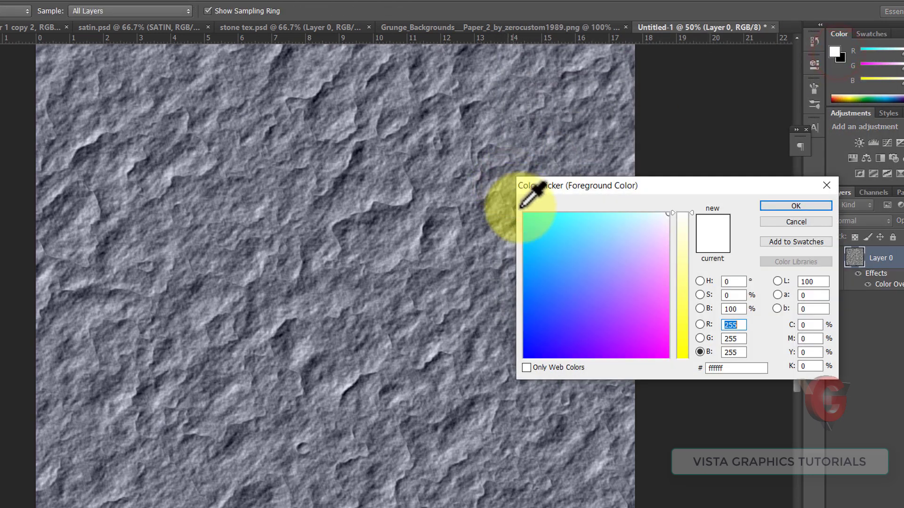
click(777, 221)
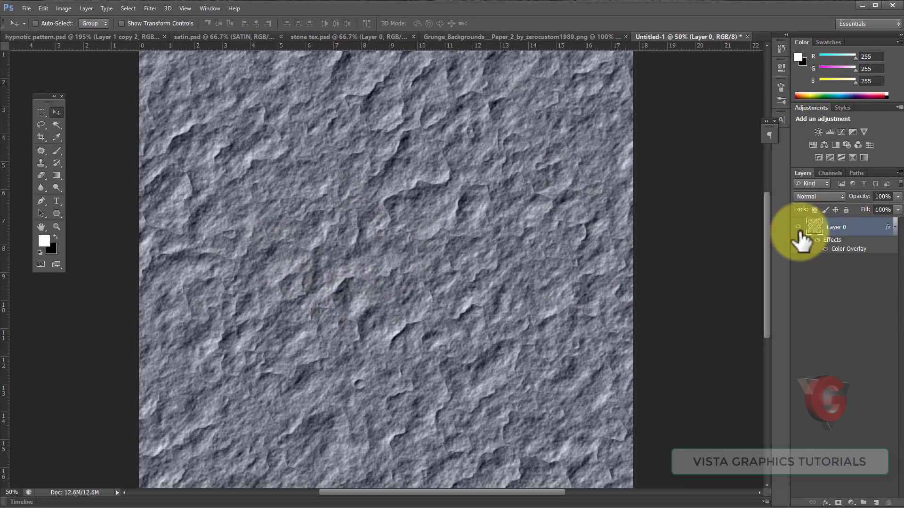
click(819, 242)
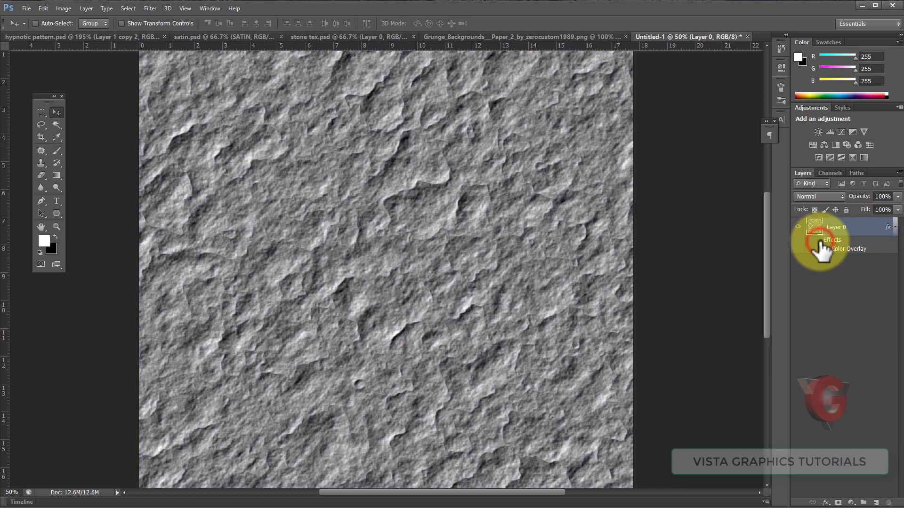
click(819, 242)
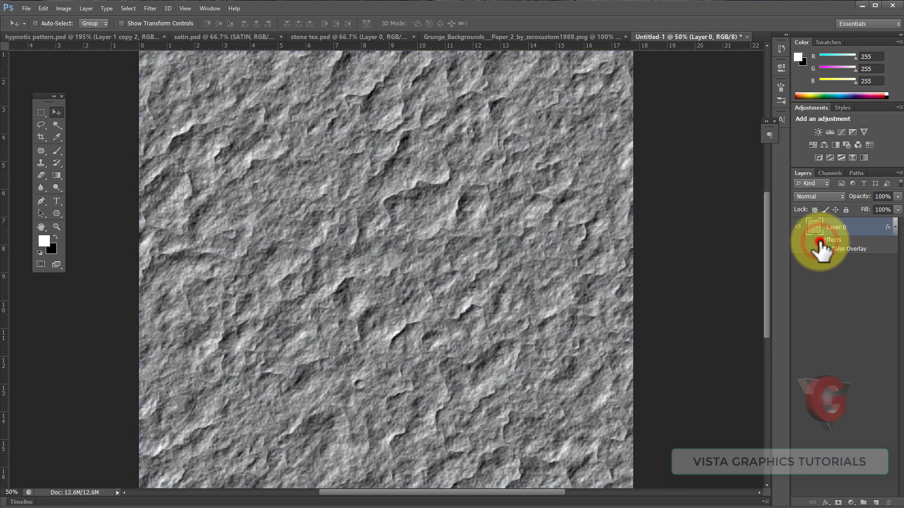
click(819, 242)
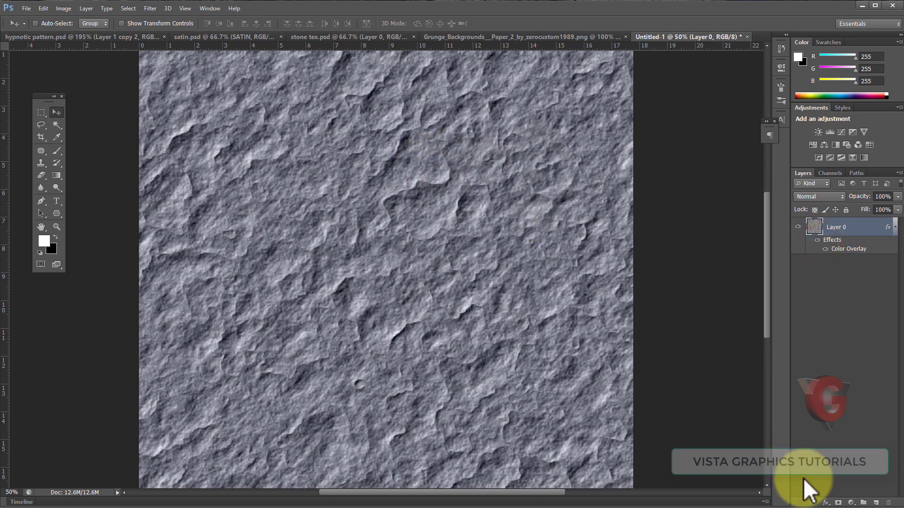